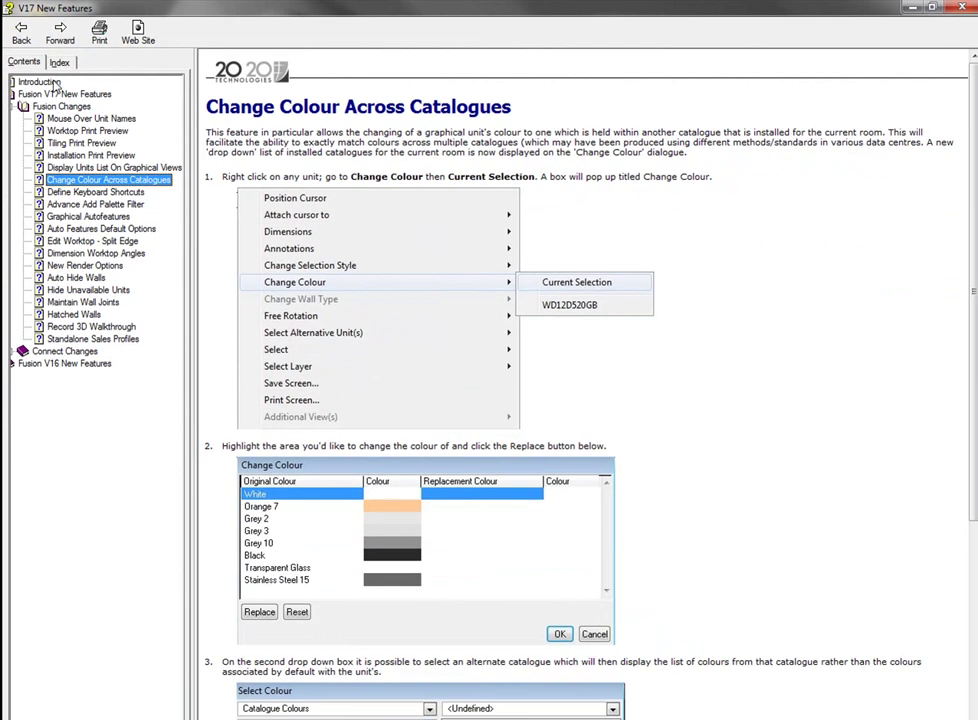
Navigate the guide's Contents from Introduction to Fusion V17 New Features, then Mouse Over Unit Names.
{"action": "left_click", "coordinate": [54, 84]}
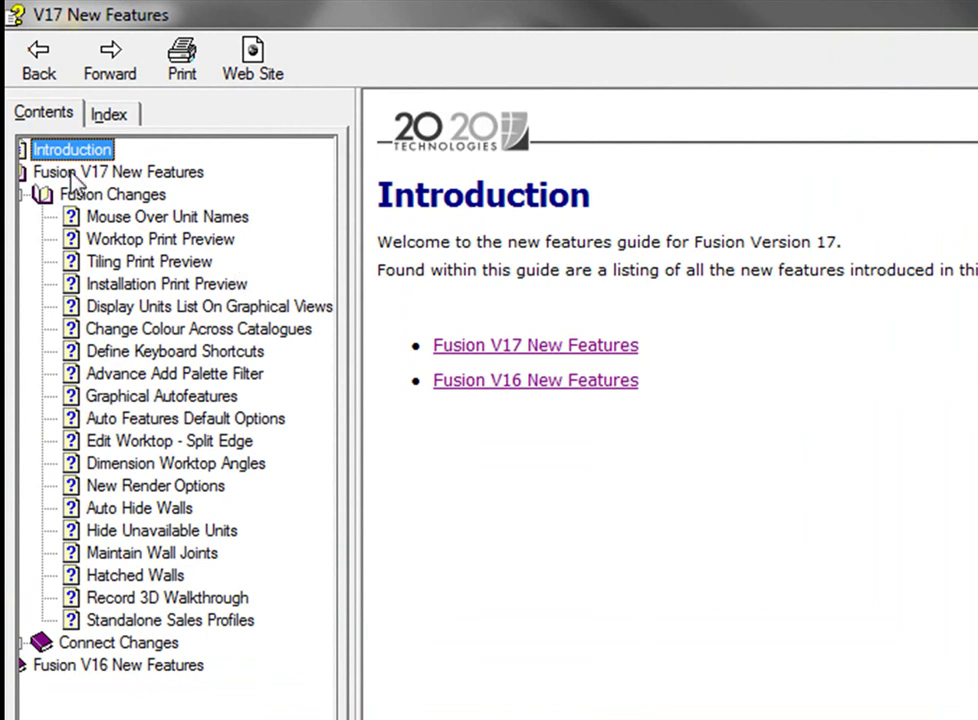
{"action": "left_click", "coordinate": [73, 174]}
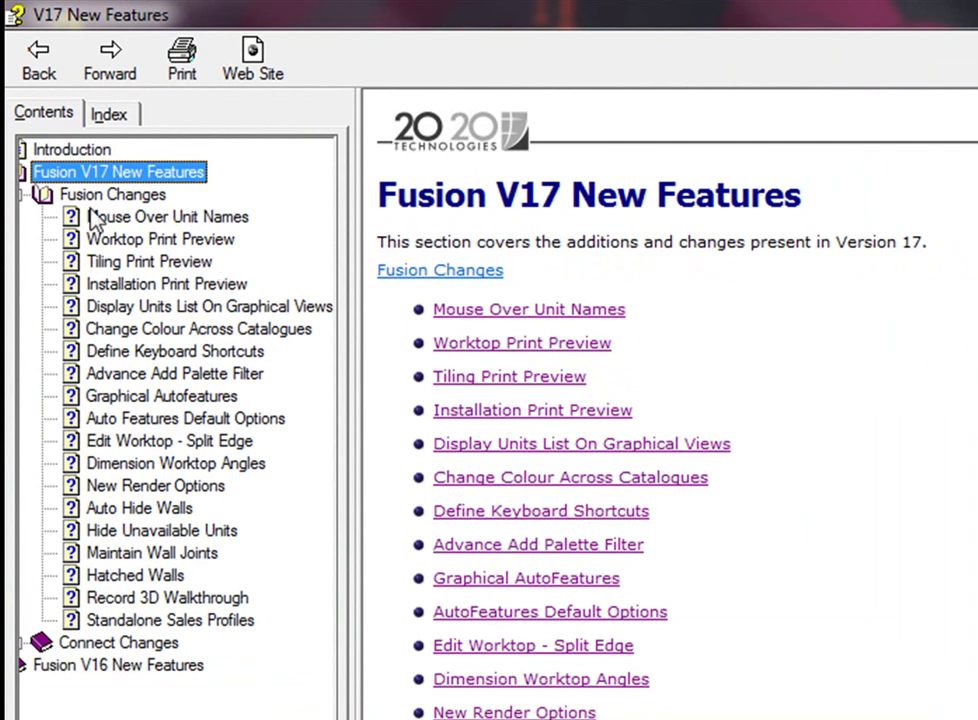
{"action": "left_click", "coordinate": [120, 217]}
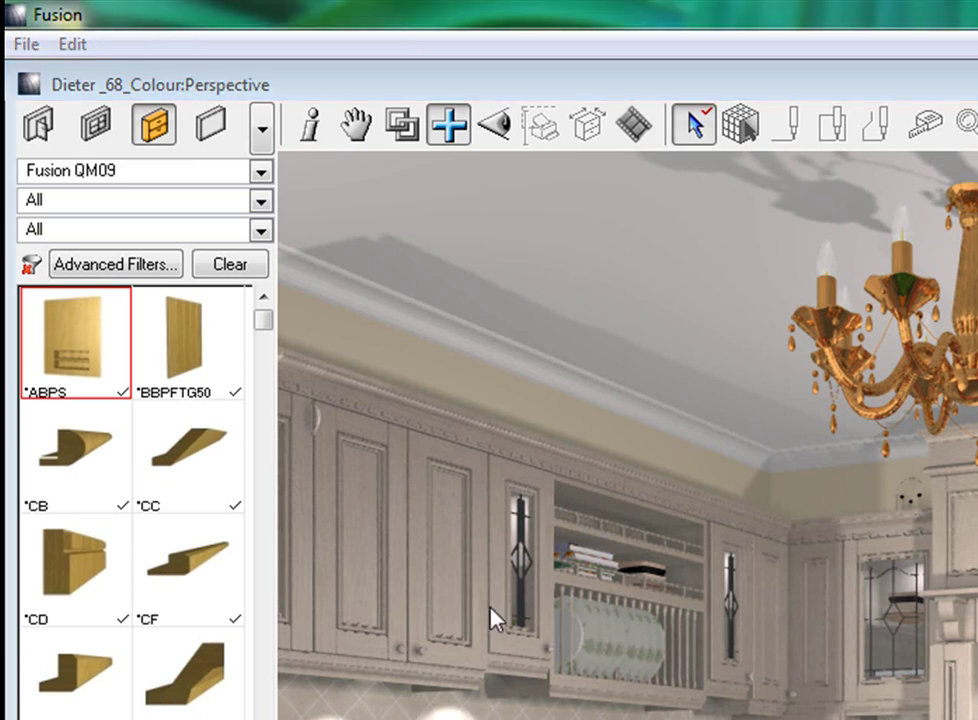
Browse the File > Print Preview submenu, dismiss it, then bring up the 3D view's actions.
{"action": "left_click", "coordinate": [24, 45]}
{"action": "mouse_move", "coordinate": [181, 595]}
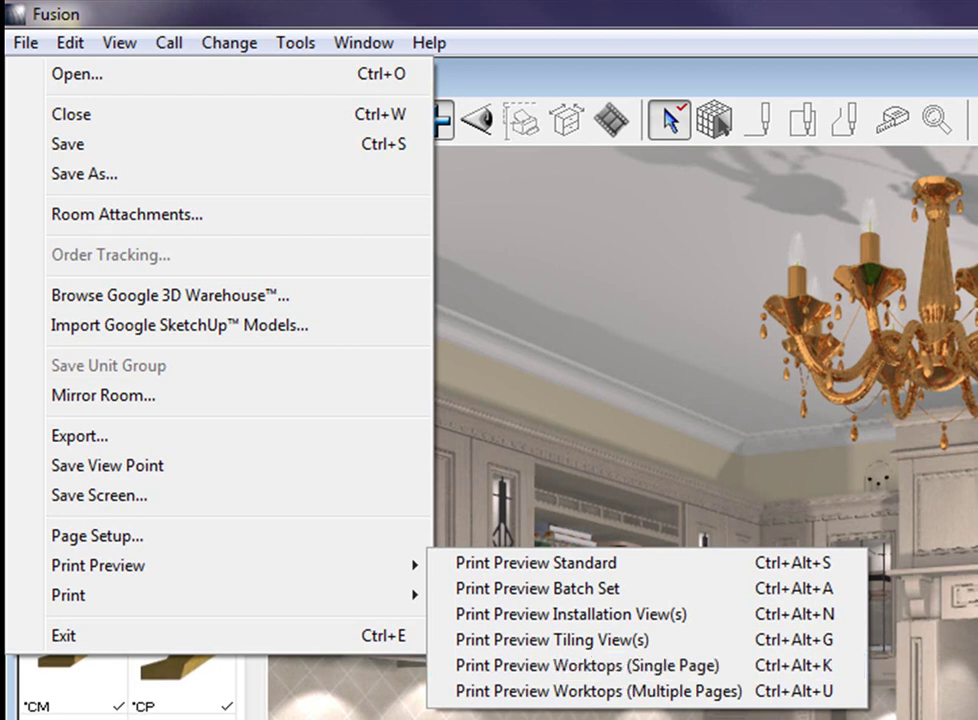
{"action": "key", "text": "Escape"}
{"action": "key", "text": "shift+F10"}
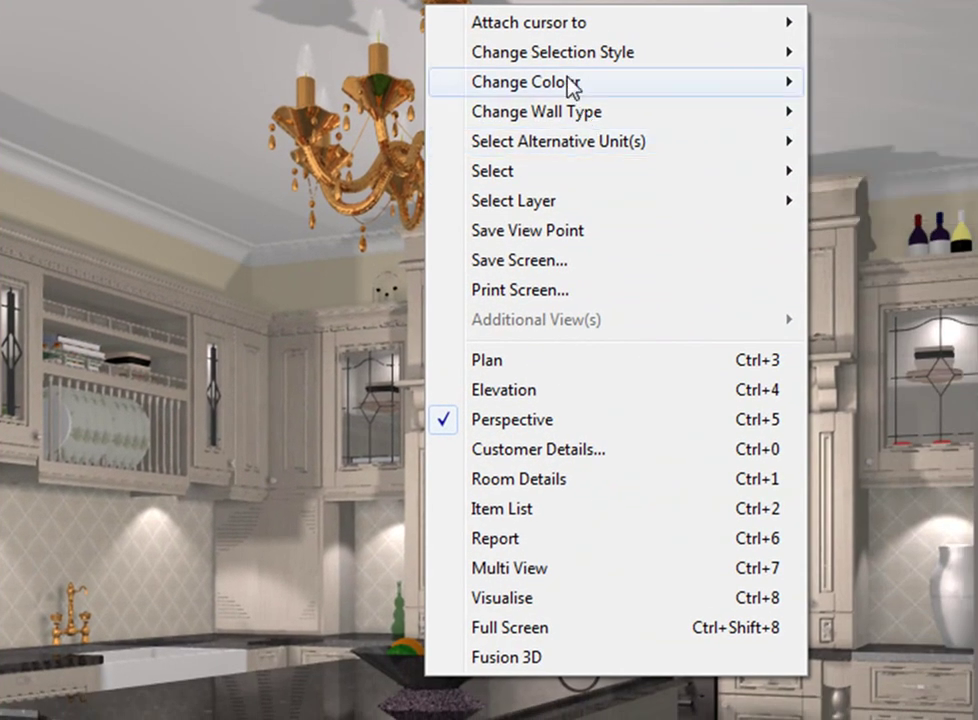
Replace the worktop's Specled Granite with Zebrano - V from the Fusion QM09 catalogue.
{"action": "mouse_move", "coordinate": [572, 84]}
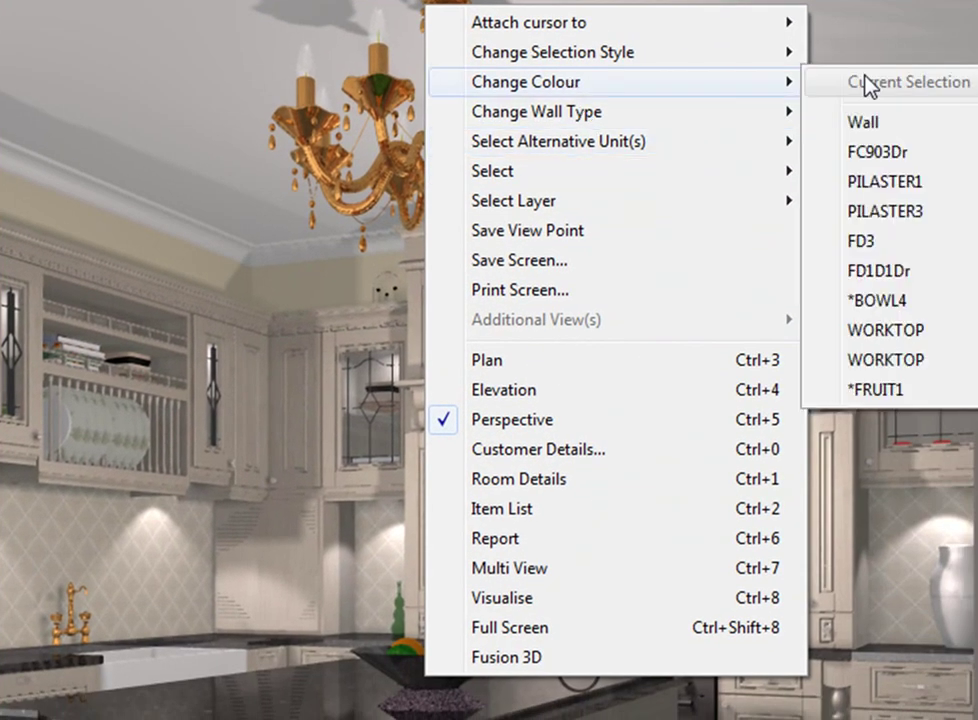
{"action": "left_click", "coordinate": [918, 302]}
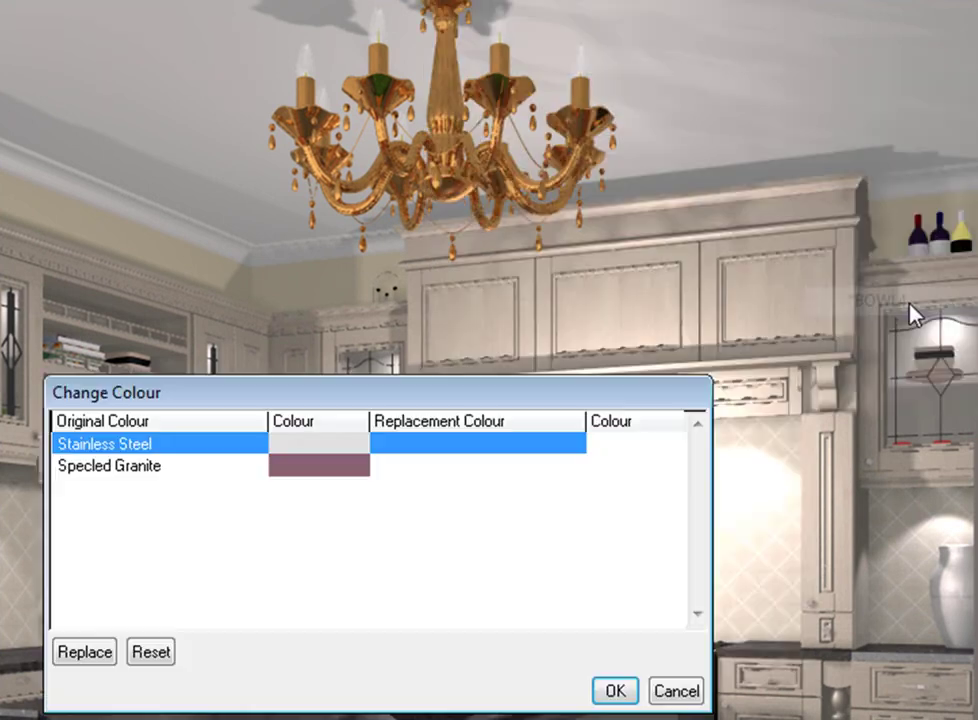
{"action": "double_click", "coordinate": [141, 468]}
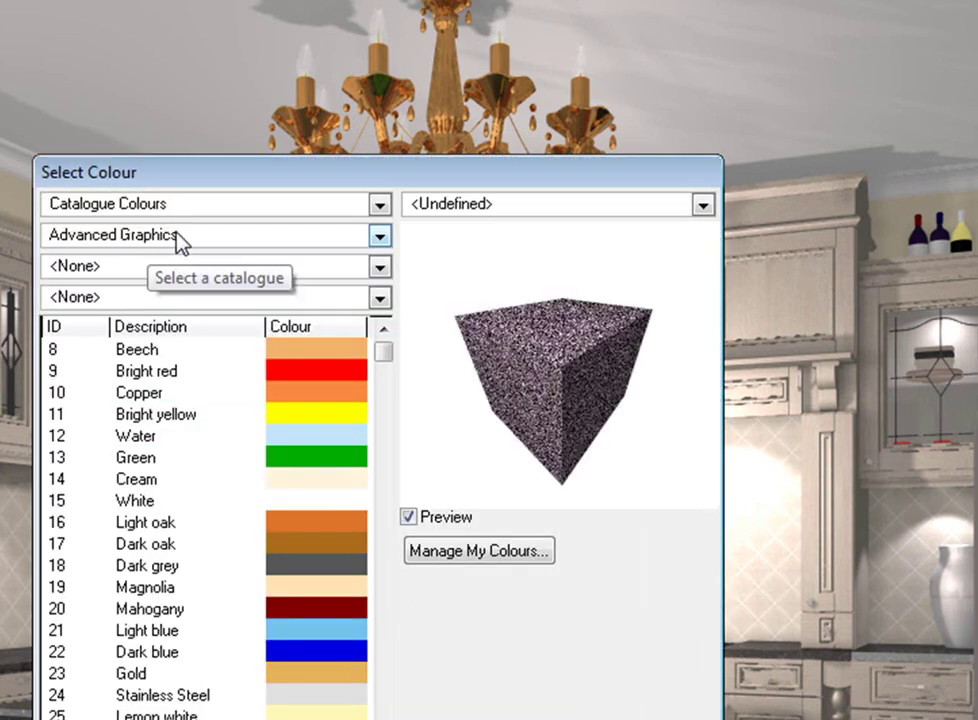
{"action": "left_click", "coordinate": [178, 236]}
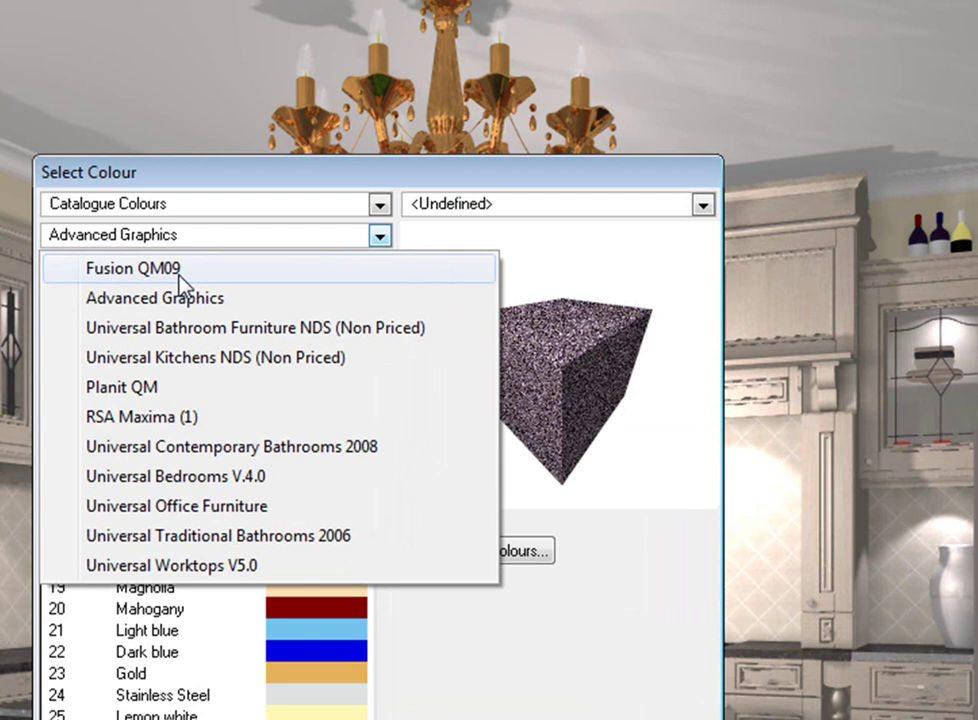
{"action": "left_click", "coordinate": [180, 276]}
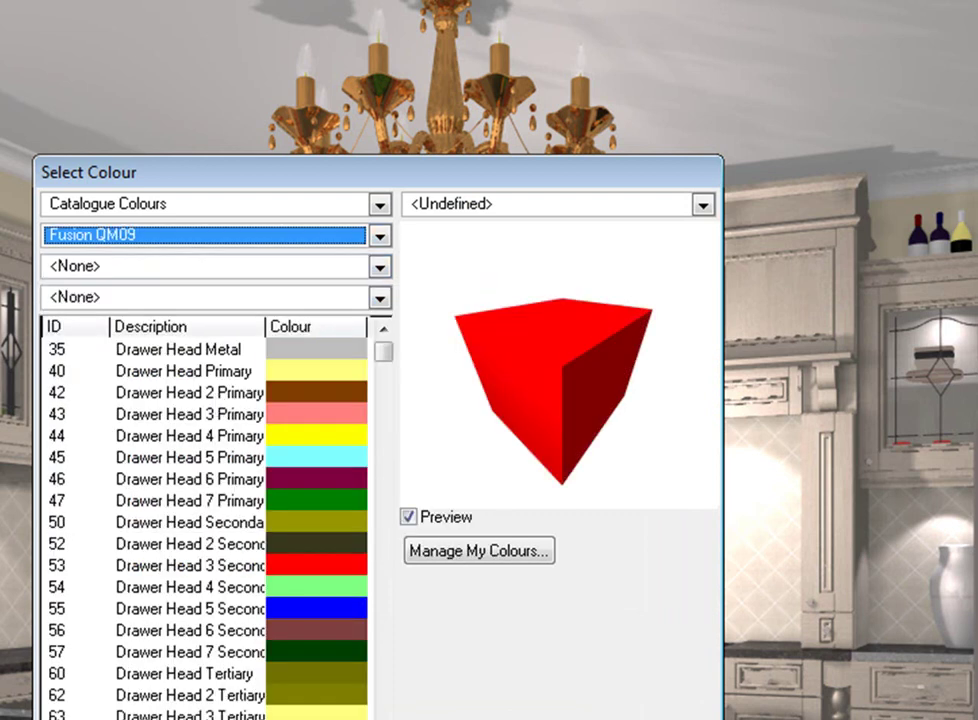
{"action": "left_click", "coordinate": [300, 268]}
{"action": "left_click", "coordinate": [428, 490]}
{"action": "left_click_drag", "start_coordinate": [378, 345], "coordinate": [404, 343]}
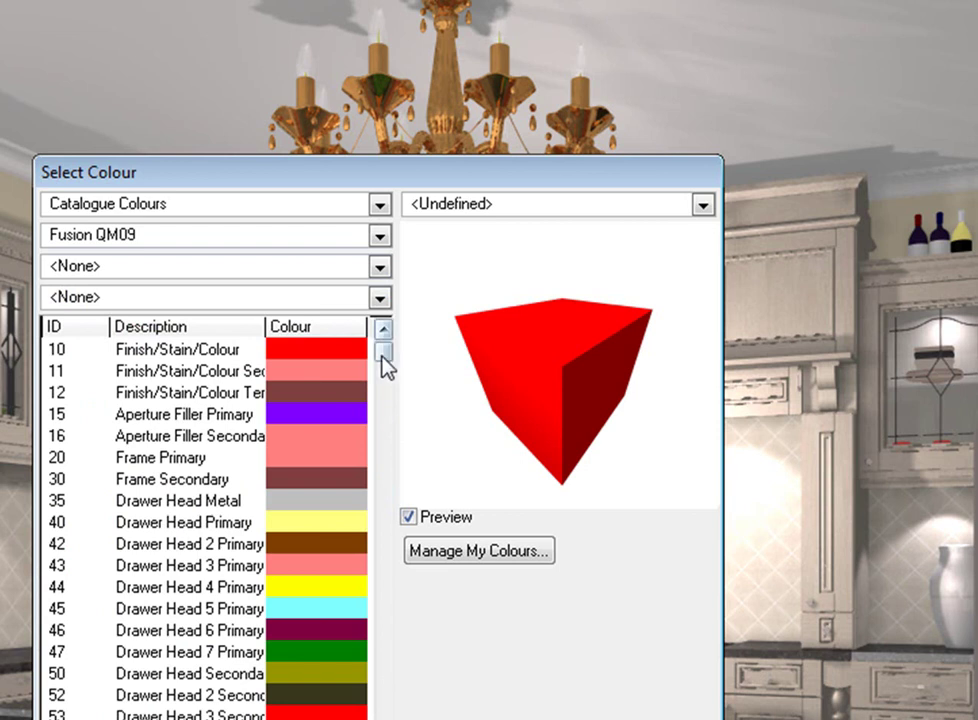
{"action": "left_click_drag", "start_coordinate": [382, 357], "coordinate": [382, 411]}
{"action": "left_click", "coordinate": [145, 630]}
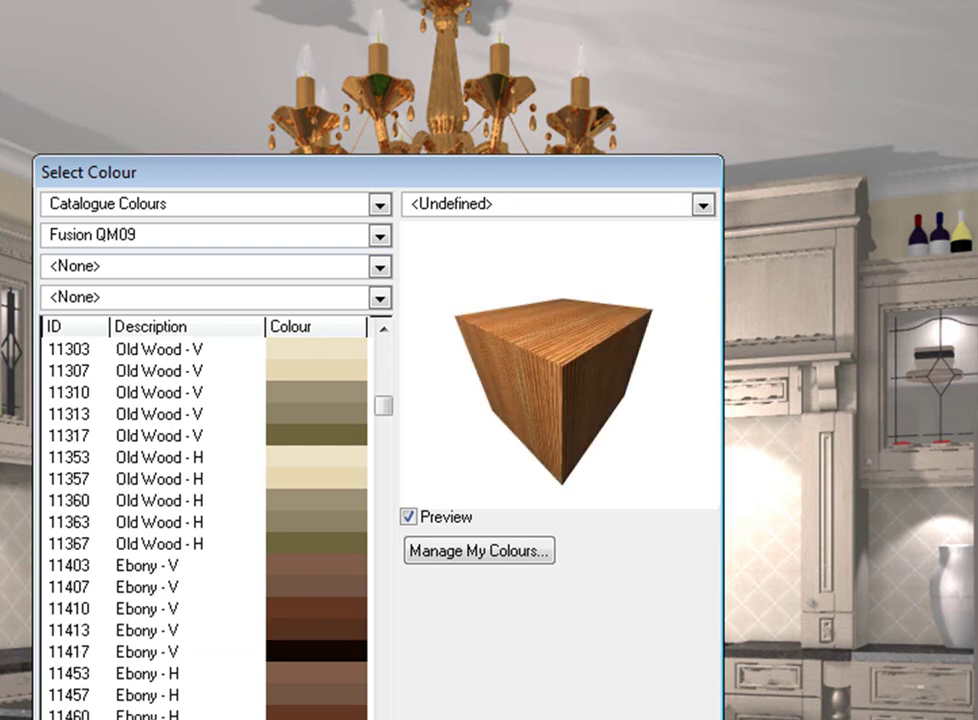
{"action": "key", "text": "Return"}
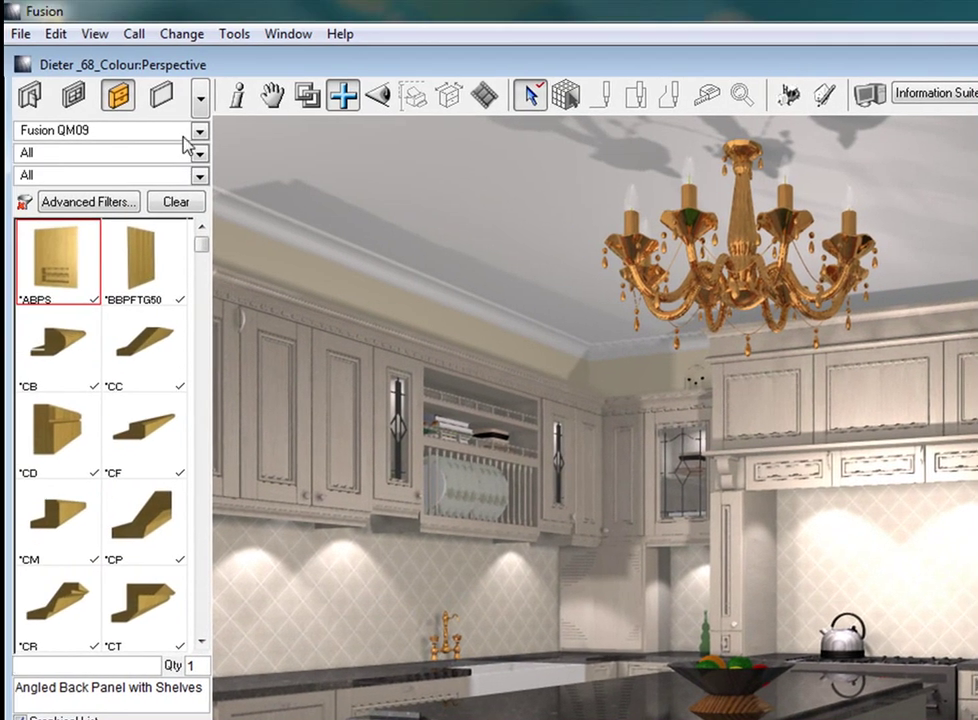
Open Call > AutoFeatures and tick Graphical List Mode for thumbnail feature lists.
{"action": "left_click", "coordinate": [132, 36]}
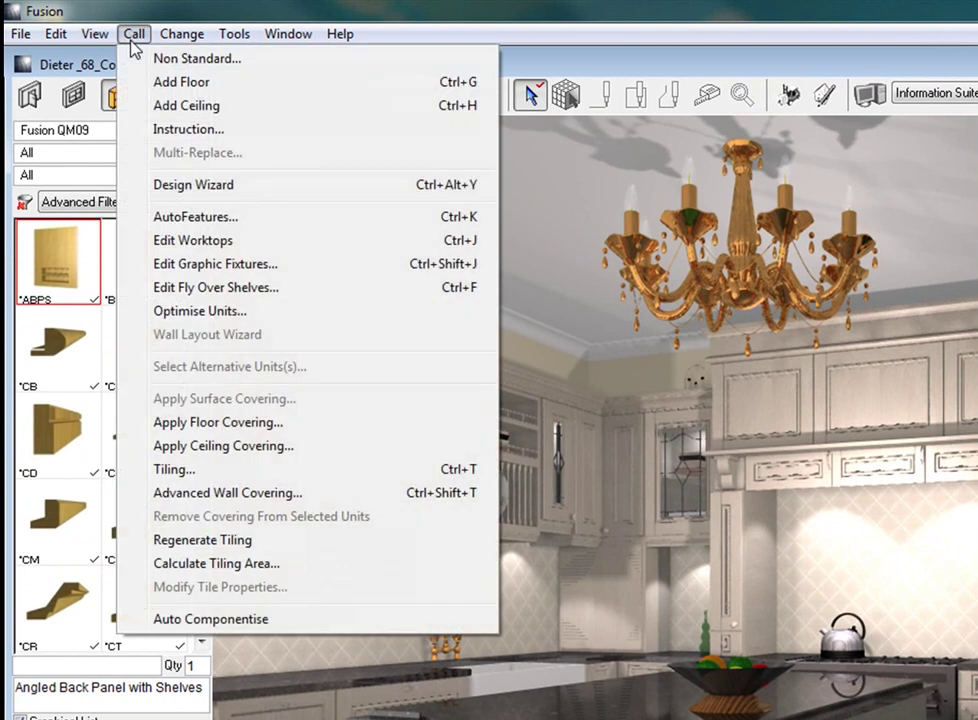
{"action": "left_click", "coordinate": [207, 223]}
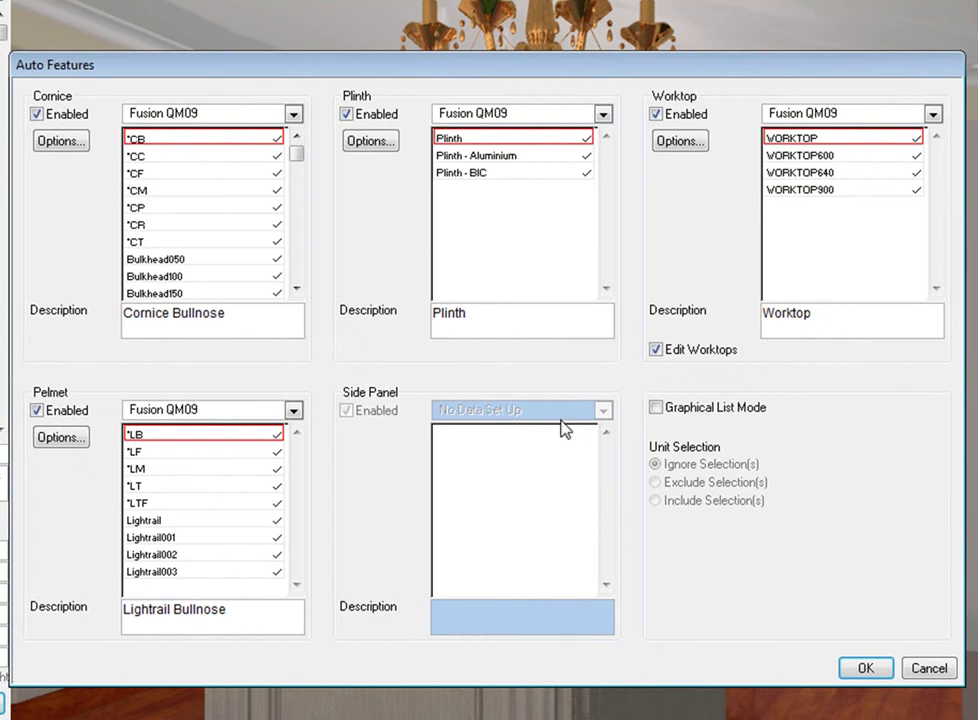
{"action": "left_click", "coordinate": [657, 408]}
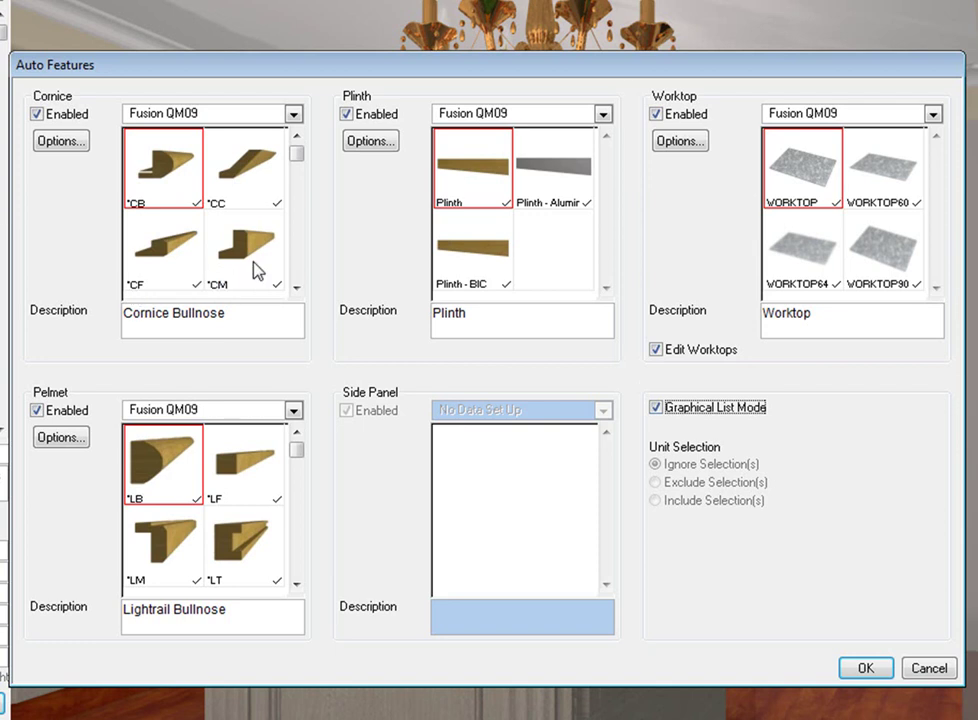
Scroll through the Cornice list's thumbnail pictures.
{"action": "left_click", "coordinate": [297, 288]}
{"action": "left_click", "coordinate": [297, 288]}
{"action": "left_click", "coordinate": [297, 288]}
{"action": "left_click", "coordinate": [297, 288]}
{"action": "left_click", "coordinate": [297, 288]}
{"action": "left_click", "coordinate": [297, 288]}
{"action": "left_click", "coordinate": [297, 288]}
{"action": "left_click", "coordinate": [297, 288]}
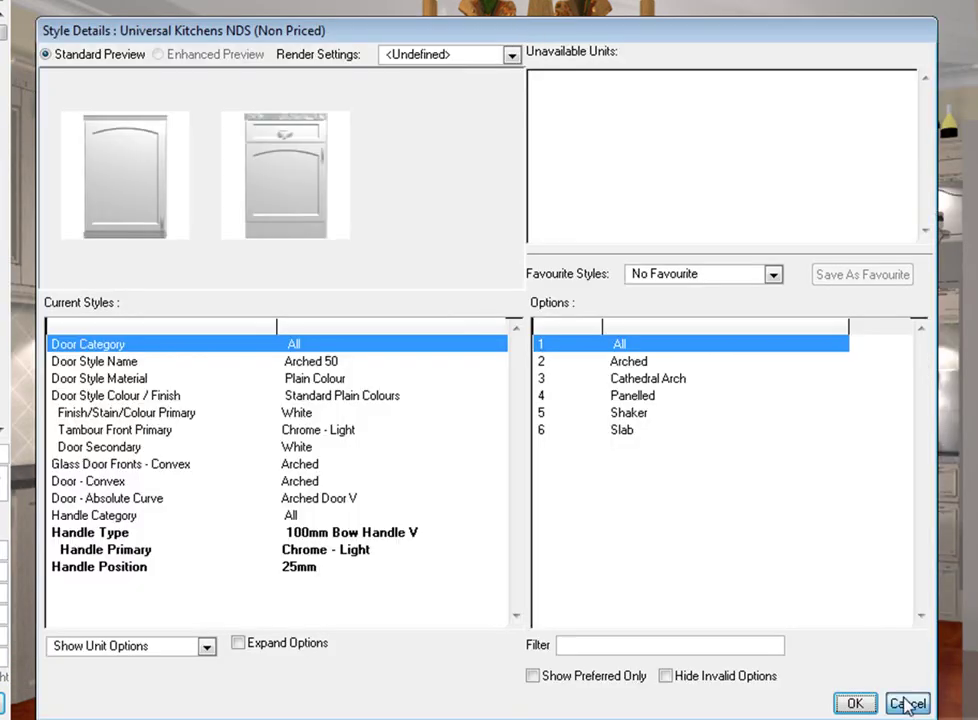
Cancel the Universal Kitchens NDS Style Details dialog without changes.
{"action": "left_click", "coordinate": [907, 704]}
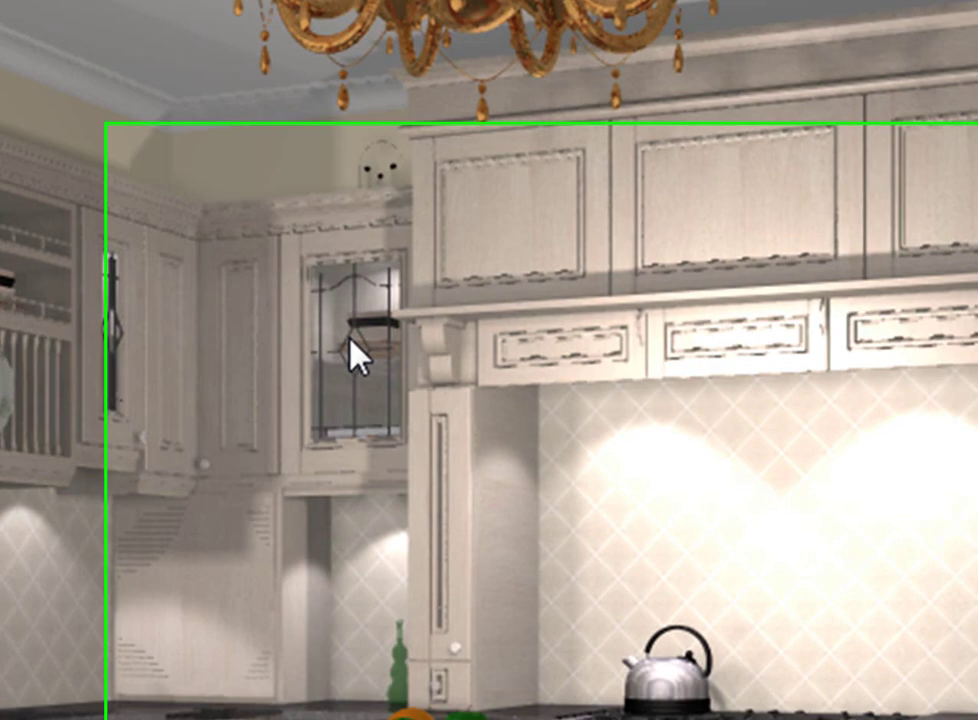
Save the current kitchen perspective as a view point using Save View Point.
{"action": "right_click", "coordinate": [267, 257]}
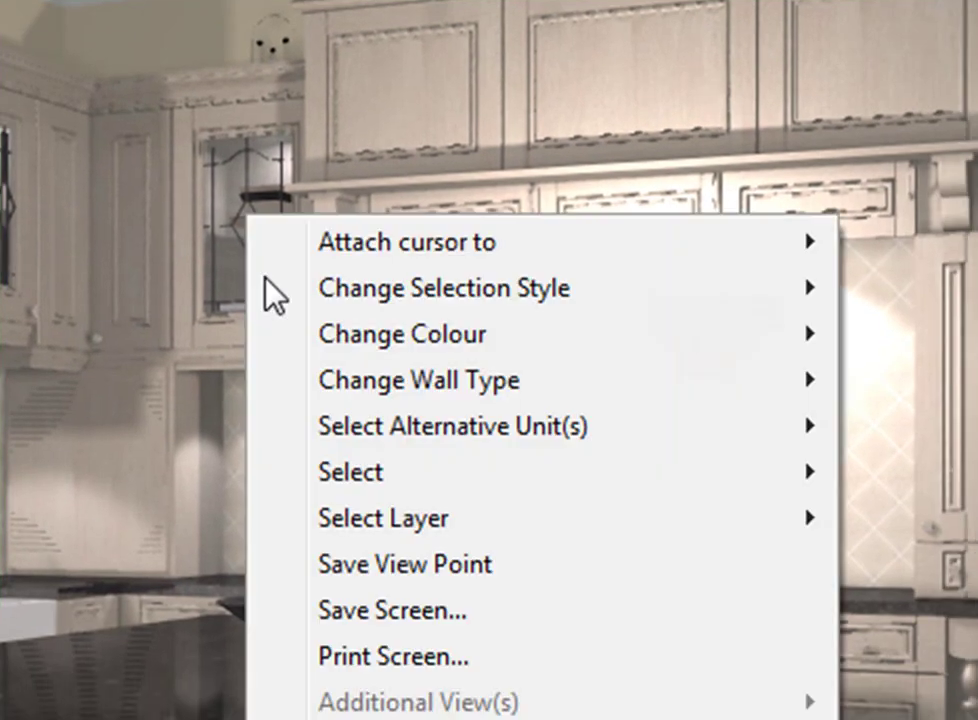
{"action": "left_click", "coordinate": [498, 577]}
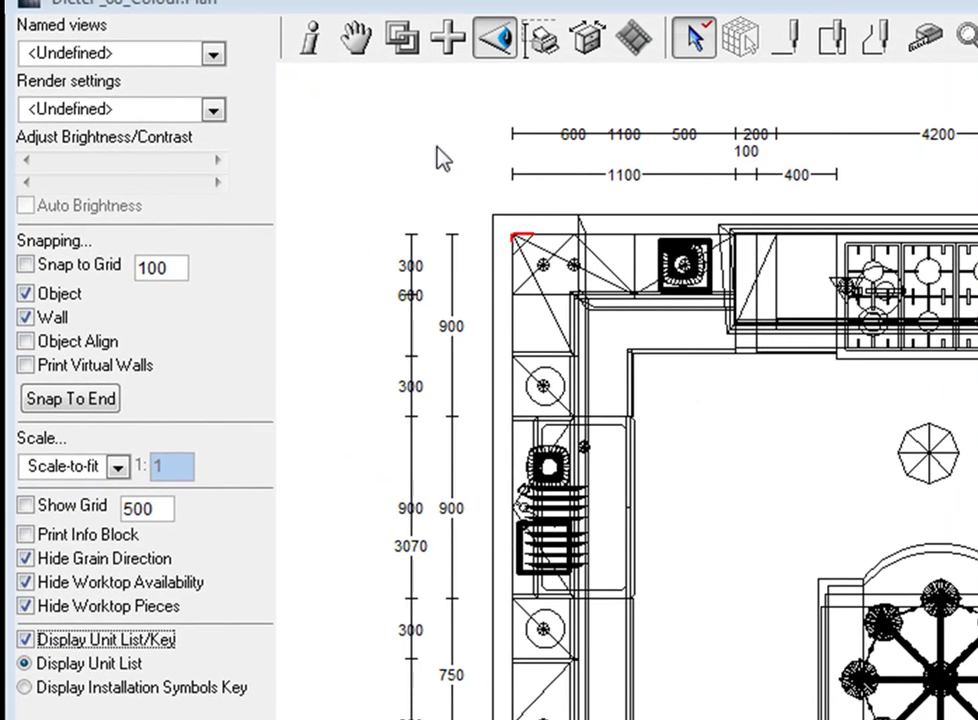
Tick Display Unit List/Key in the plan's print settings.
{"action": "left_click", "coordinate": [26, 639]}
Look over the File menu's print preview options, then close the plan's Print Preview.
{"action": "left_click", "coordinate": [19, 3]}
{"action": "mouse_move", "coordinate": [101, 510]}
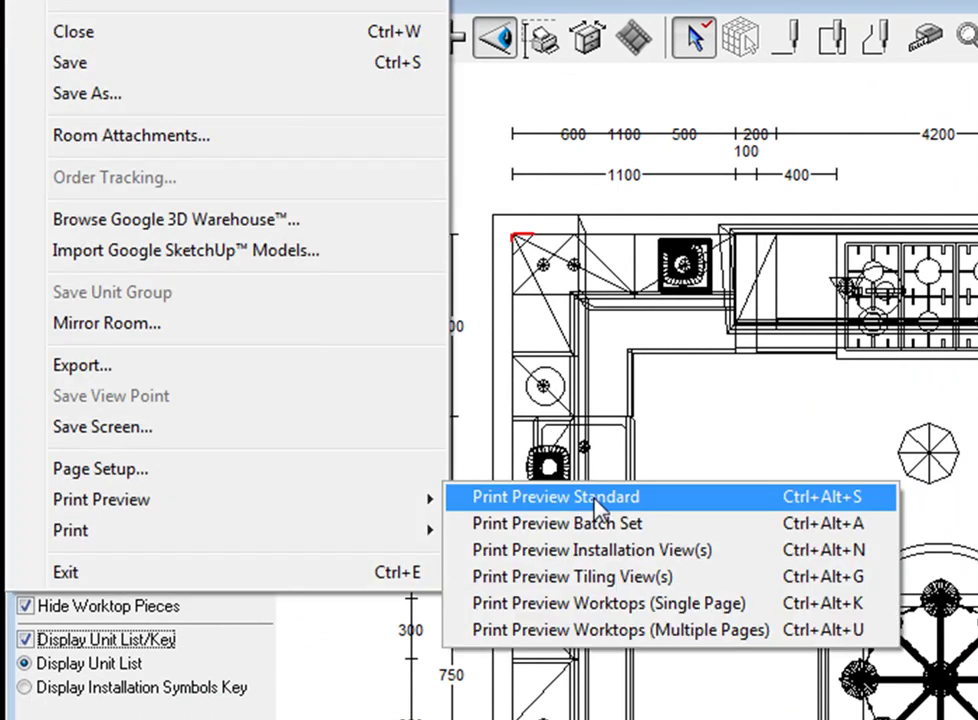
{"action": "left_click", "coordinate": [598, 506]}
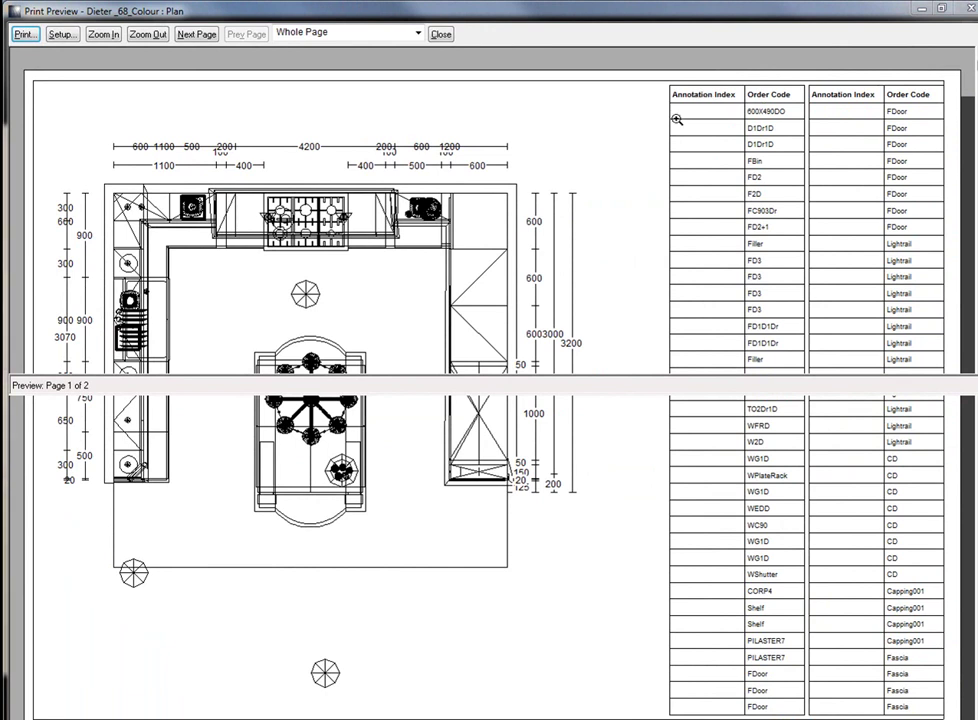
{"action": "left_click", "coordinate": [441, 35]}
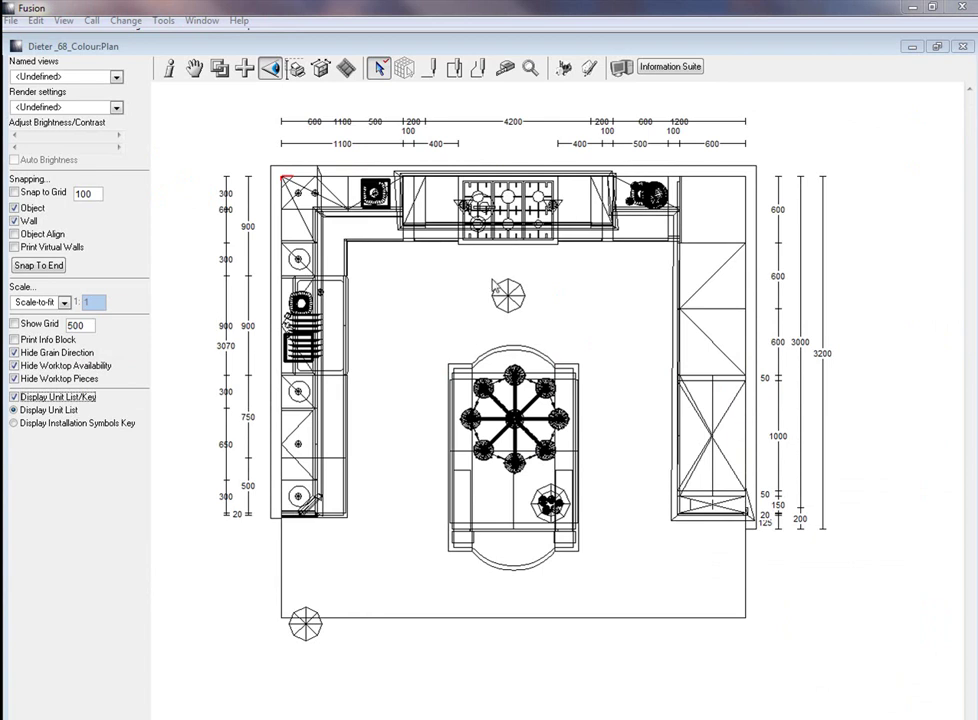
Change the top wall to Wall > Single Hatch and refresh the plan.
{"action": "right_click", "coordinate": [496, 288]}
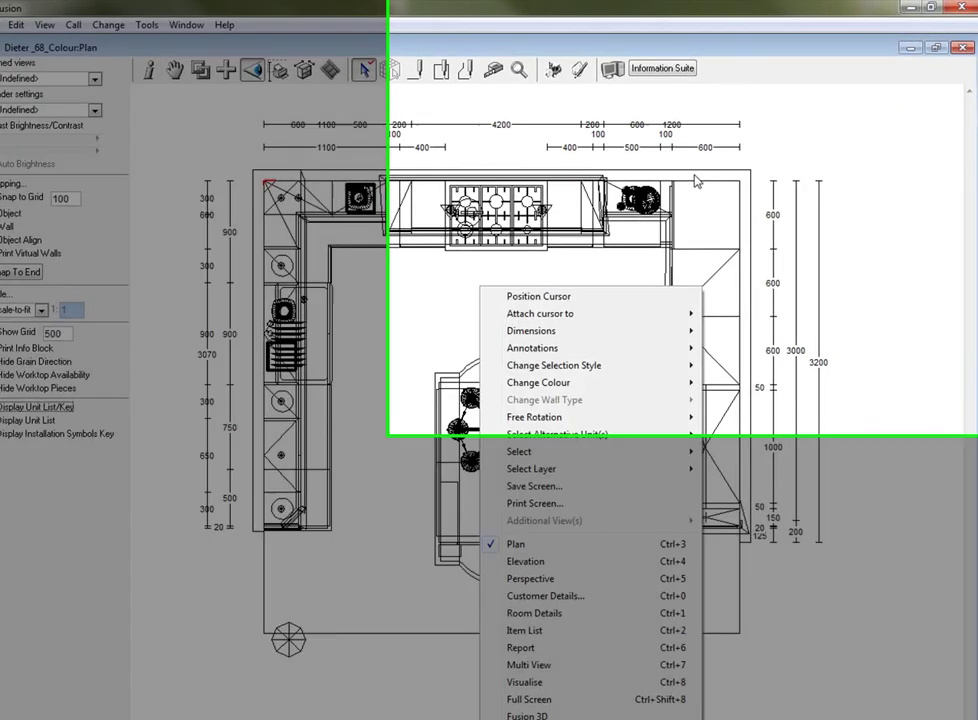
{"action": "right_click", "coordinate": [698, 176]}
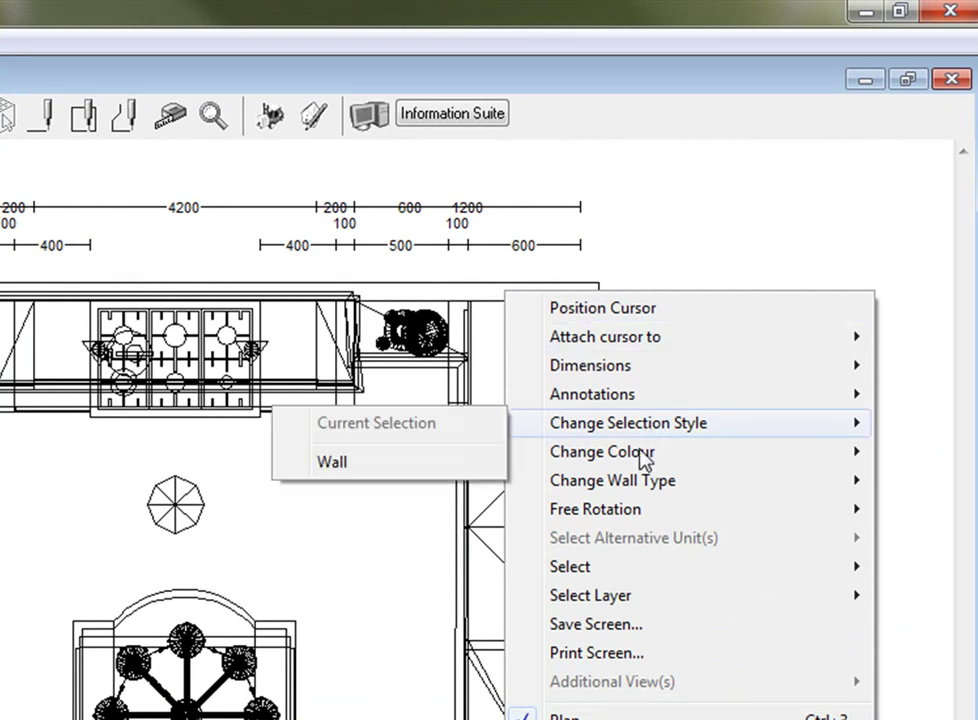
{"action": "mouse_move", "coordinate": [637, 488]}
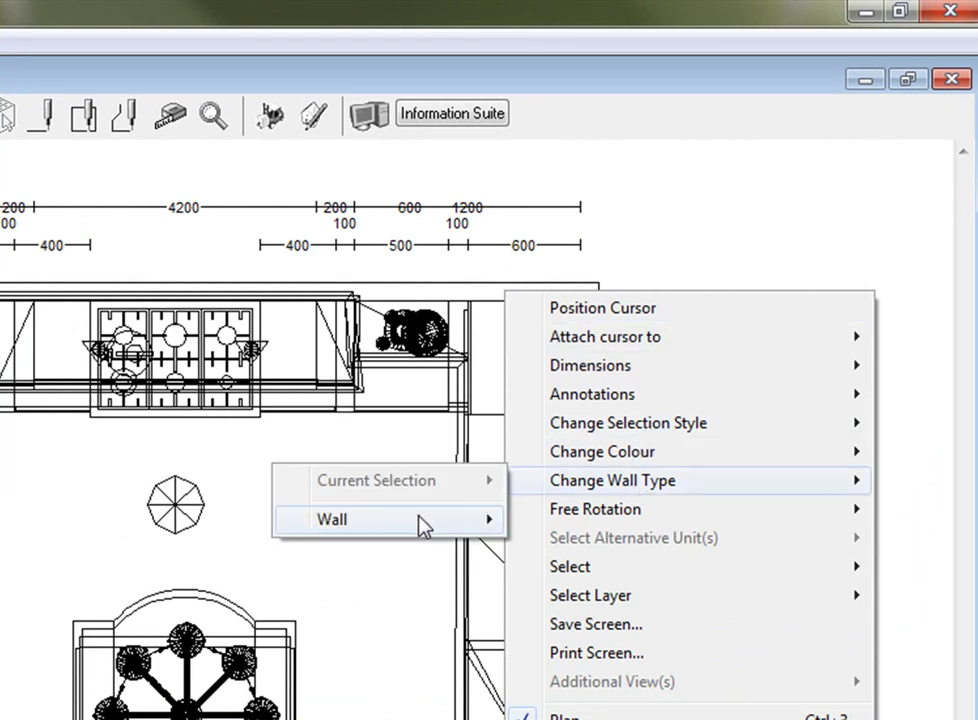
{"action": "mouse_move", "coordinate": [441, 526]}
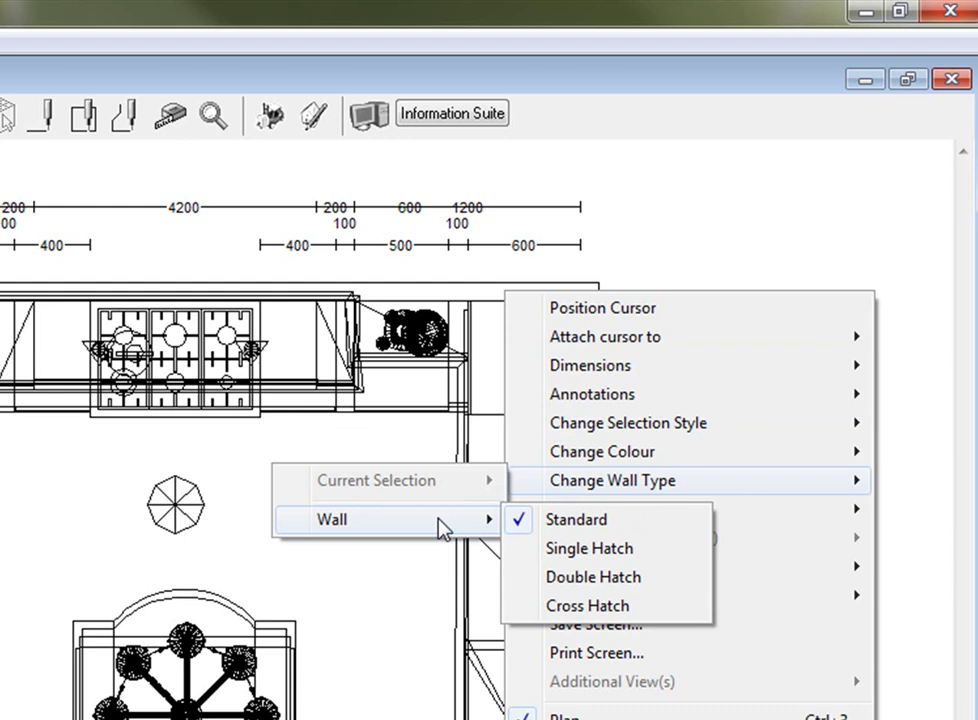
{"action": "left_click", "coordinate": [601, 550]}
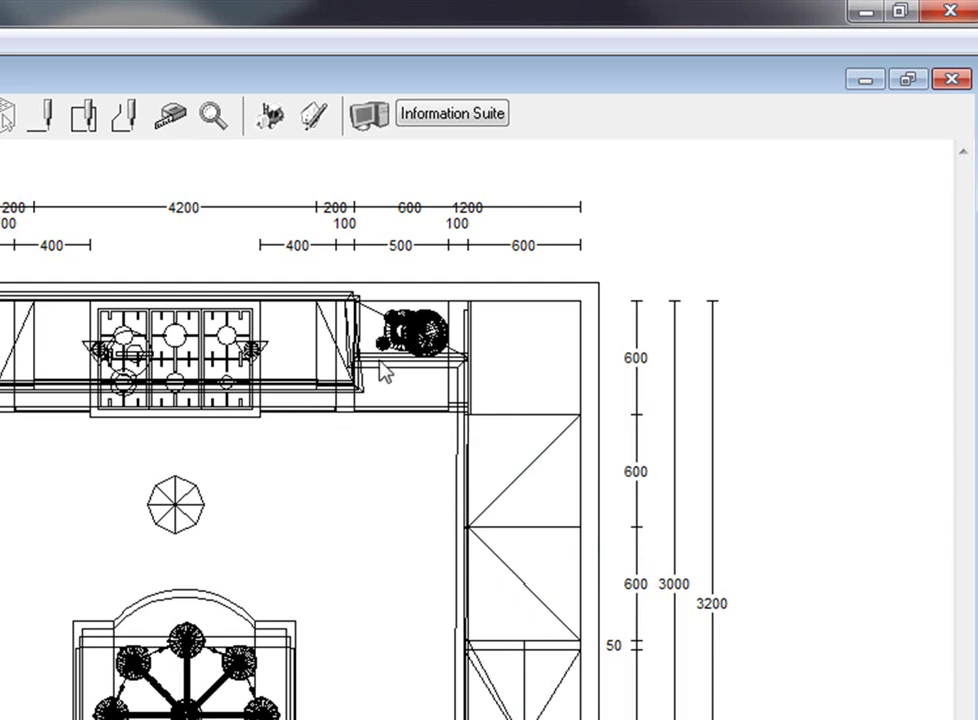
{"action": "left_click", "coordinate": [330, 345]}
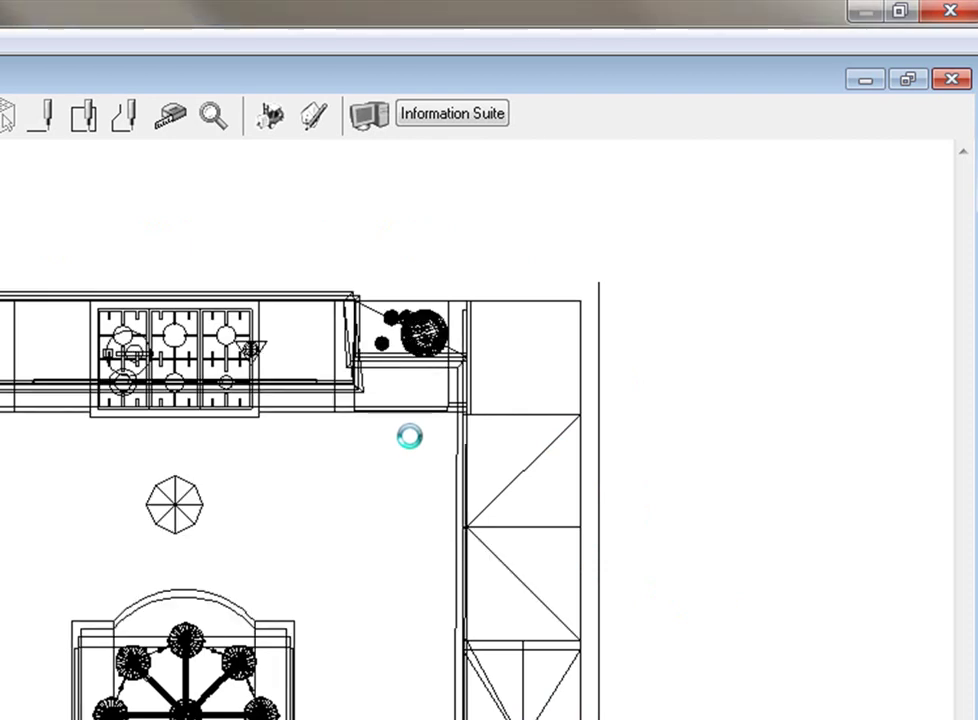
Apply a Wall hatch type to the right-hand wall, then to the left-hand wall.
{"action": "right_click", "coordinate": [594, 437]}
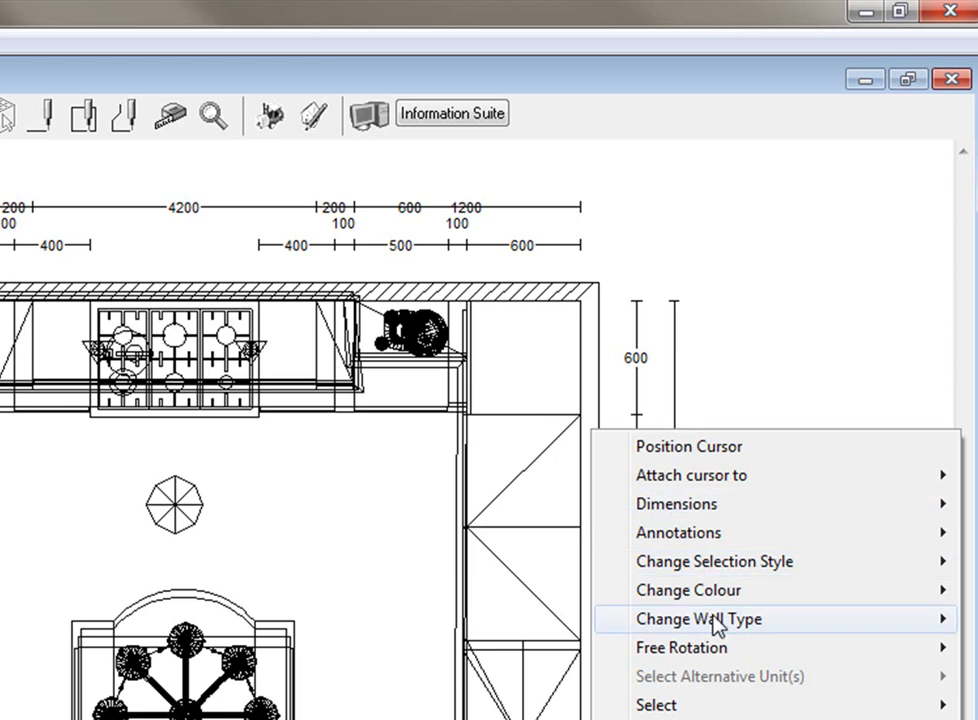
{"action": "mouse_move", "coordinate": [714, 624]}
{"action": "mouse_move", "coordinate": [520, 656]}
{"action": "left_click", "coordinate": [680, 714]}
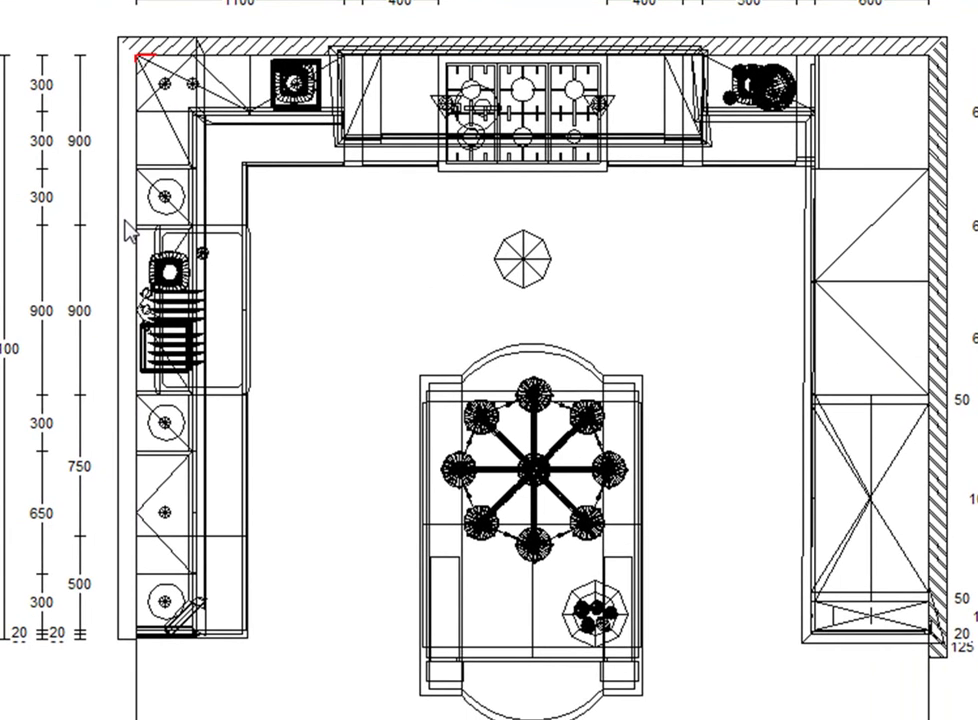
{"action": "right_click", "coordinate": [125, 222]}
{"action": "mouse_move", "coordinate": [222, 418]}
{"action": "mouse_move", "coordinate": [600, 448]}
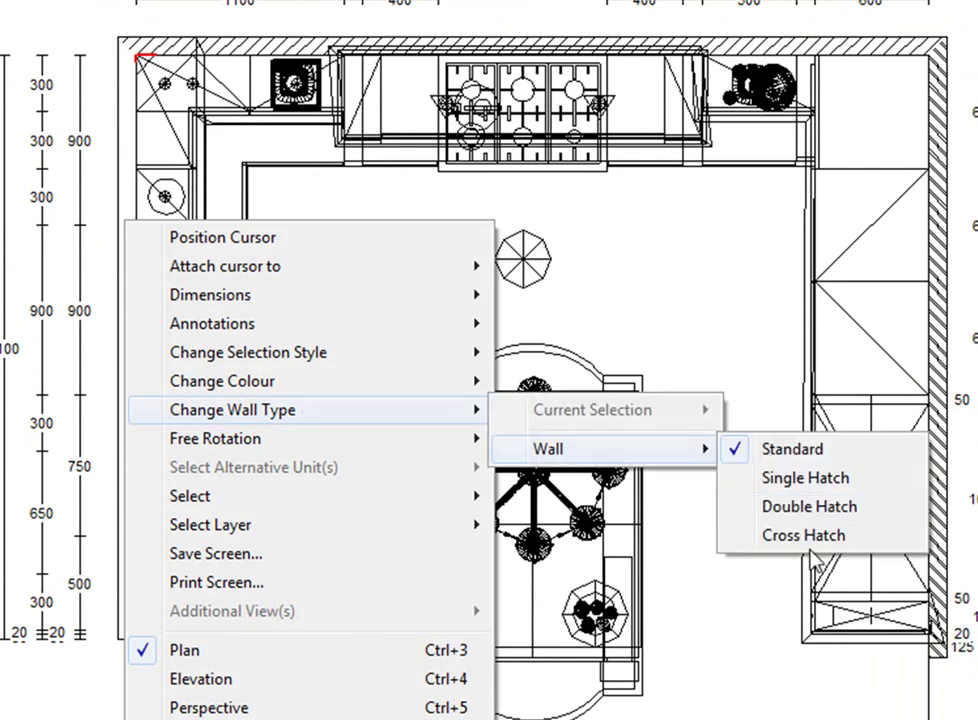
{"action": "left_click", "coordinate": [805, 477]}
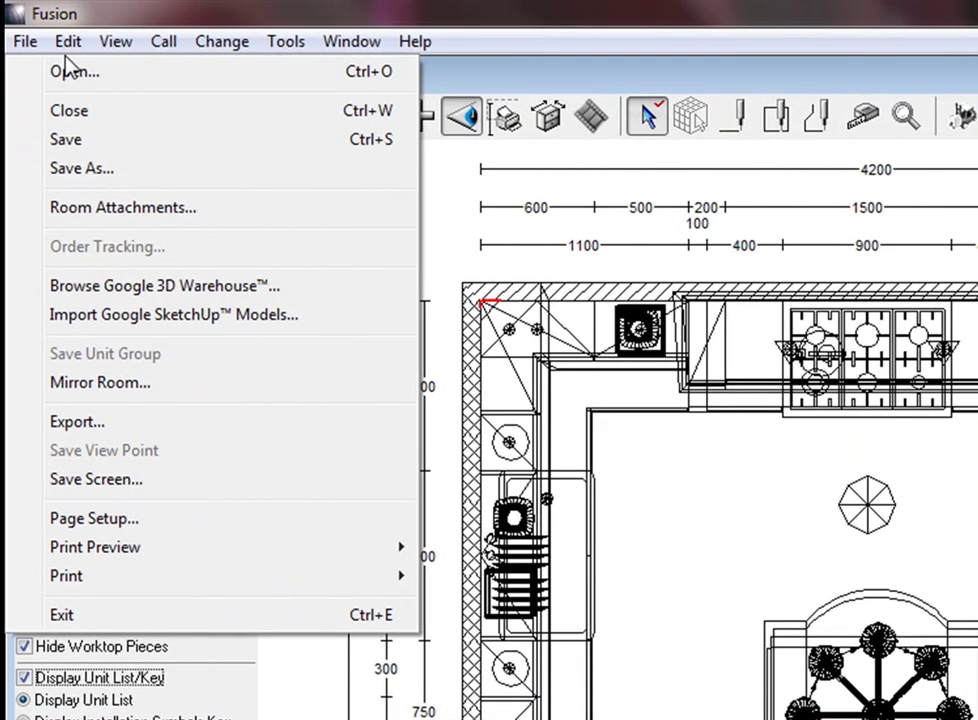
{"action": "mouse_move", "coordinate": [68, 41]}
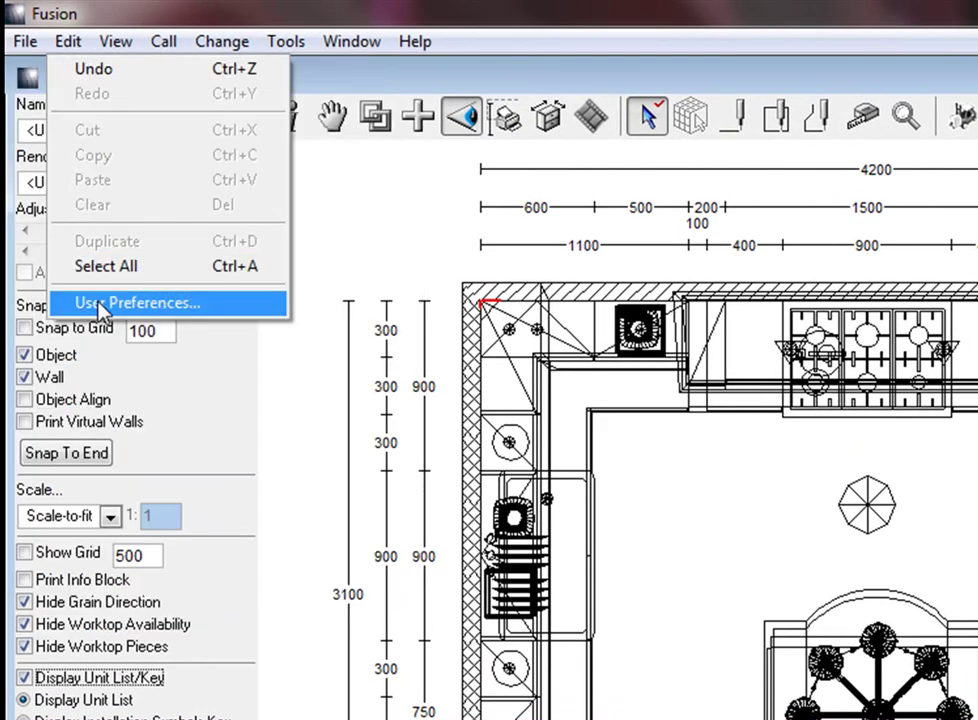
{"action": "left_click", "coordinate": [100, 303]}
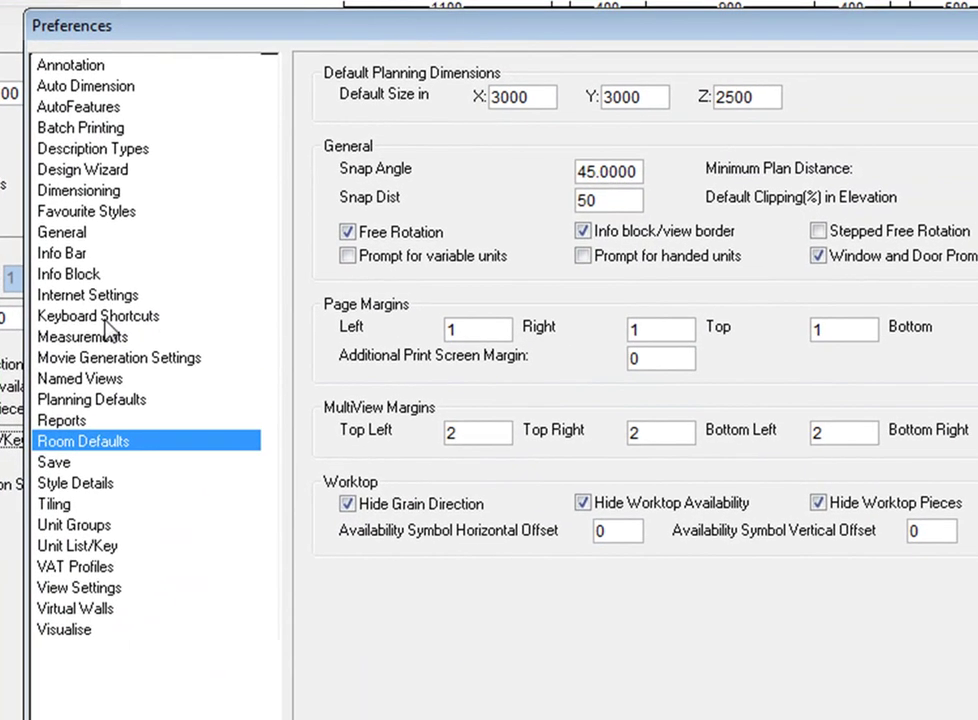
{"action": "left_click", "coordinate": [105, 318]}
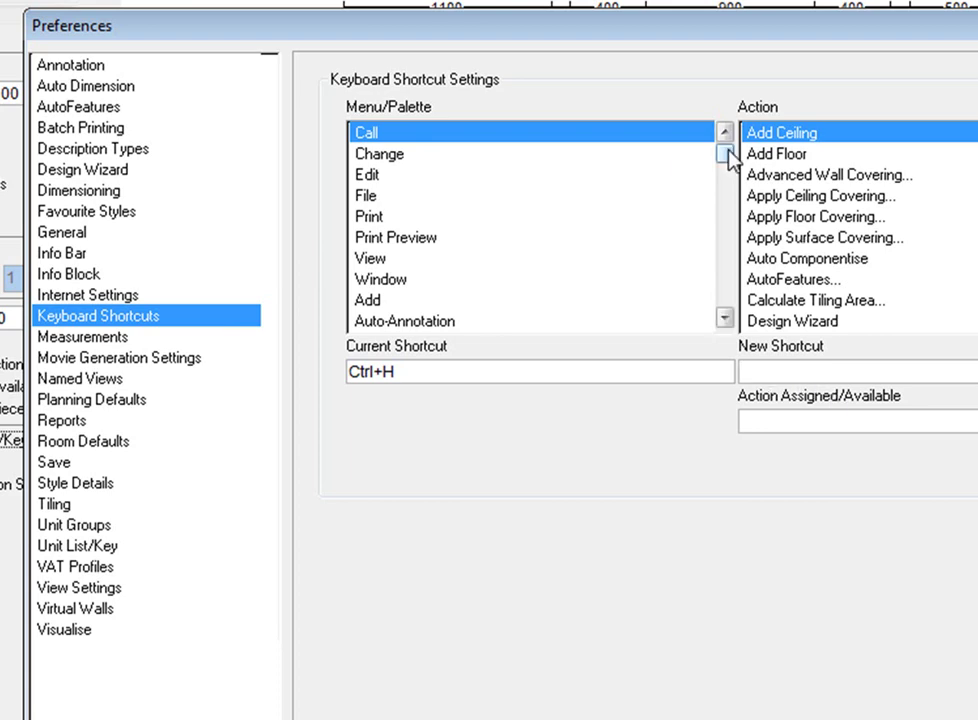
{"action": "left_click_drag", "start_coordinate": [727, 155], "coordinate": [730, 340]}
{"action": "scroll", "coordinate": [562, 317], "scroll_direction": "down", "scroll_amount": 1}
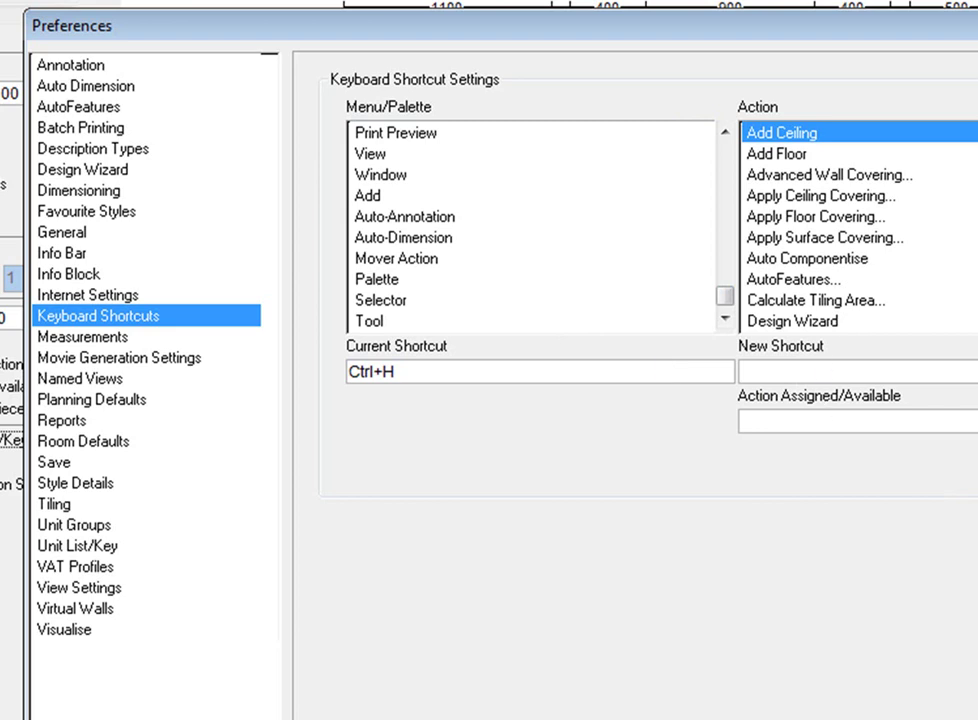
{"action": "key", "text": "Escape"}
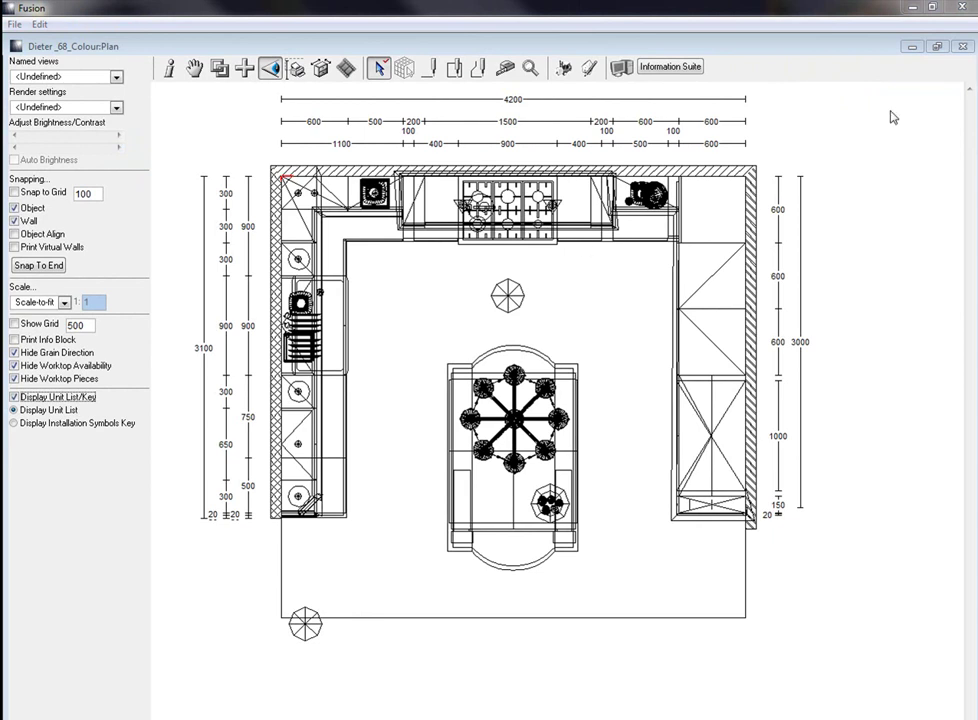
Minimize the Fusion, video player and Videos windows, then launch the Fusion New Features Guide.
{"action": "left_click", "coordinate": [916, 7]}
{"action": "left_click", "coordinate": [916, 7]}
{"action": "left_click", "coordinate": [912, 7]}
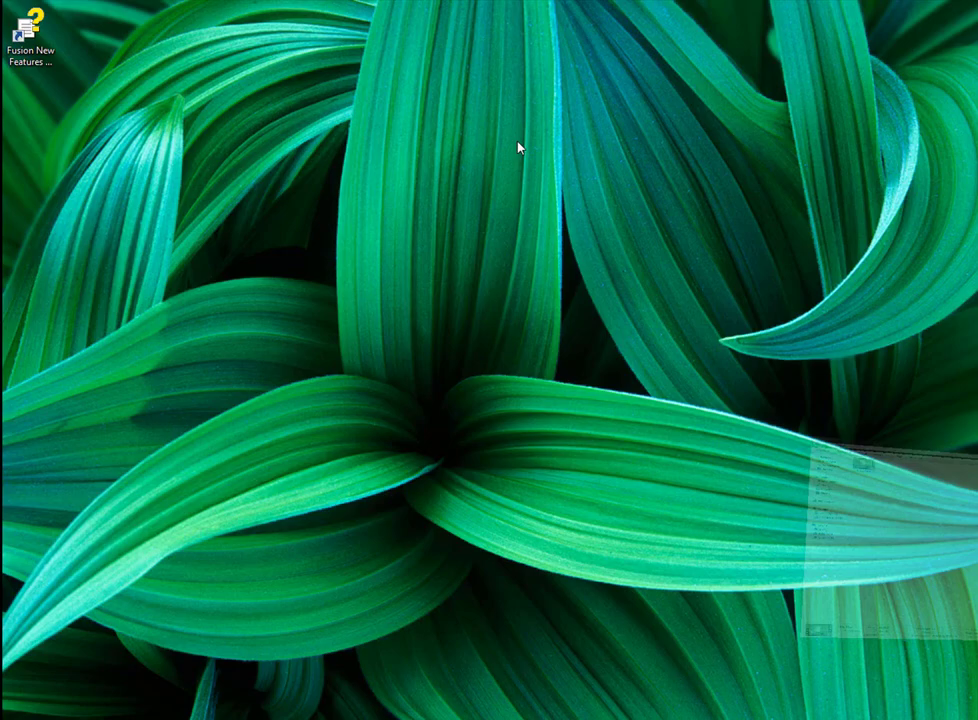
{"action": "left_click", "coordinate": [28, 38]}
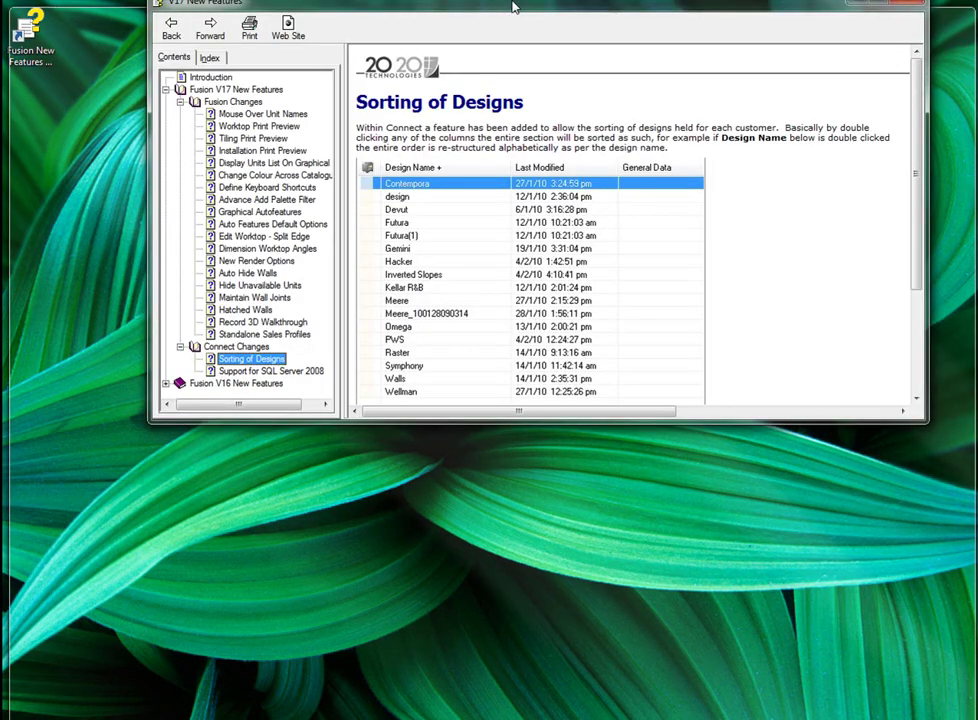
{"action": "double_click", "coordinate": [515, 4]}
Browse the Auto Features Default Options, Hide Unavailable Units and Define Keyboard Shortcuts topics, ending on Graphical Autofeatures.
{"action": "left_click", "coordinate": [100, 228]}
{"action": "left_click", "coordinate": [108, 290]}
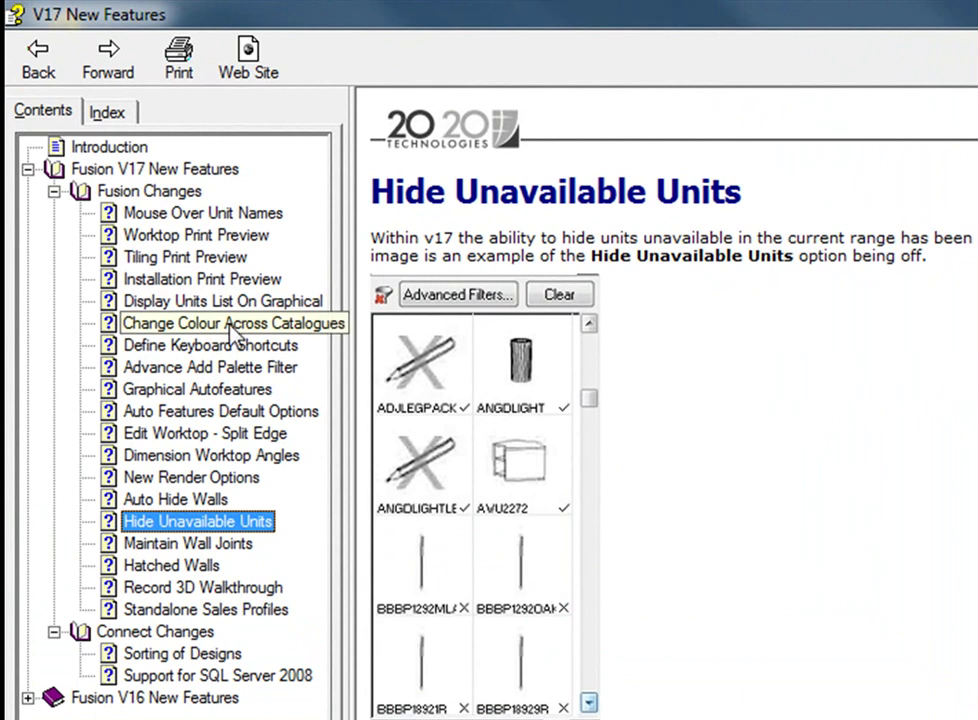
{"action": "left_click", "coordinate": [151, 347]}
{"action": "left_click", "coordinate": [195, 390]}
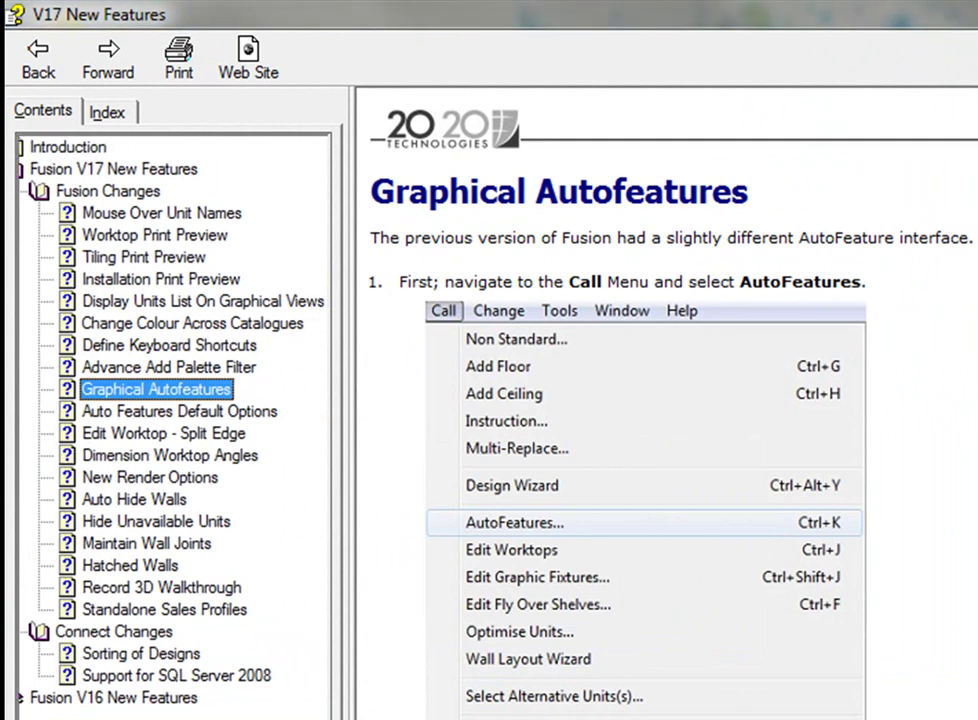